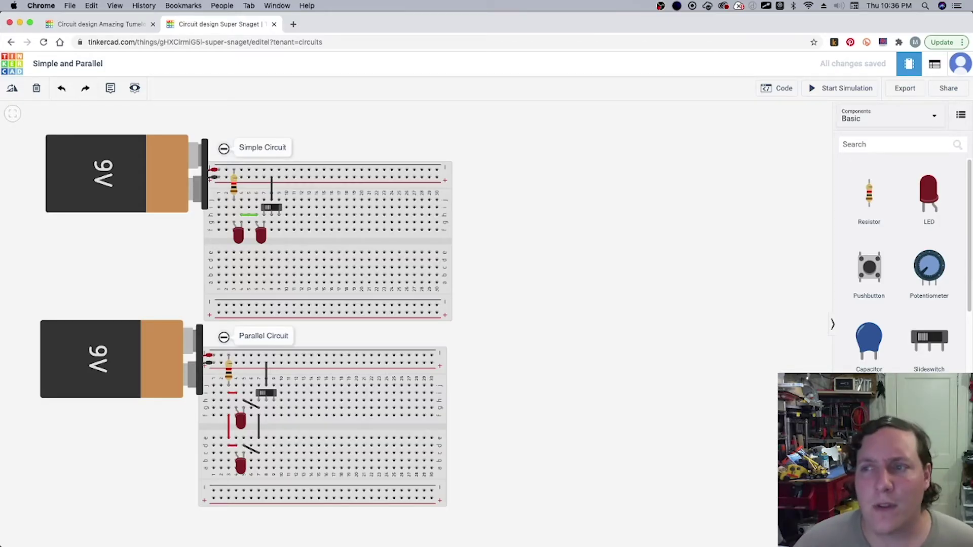
Run the simulation, toggling the Simple and Parallel circuits' switches repeatedly, then stop it
{"action": "left_click", "coordinate": [859, 90]}
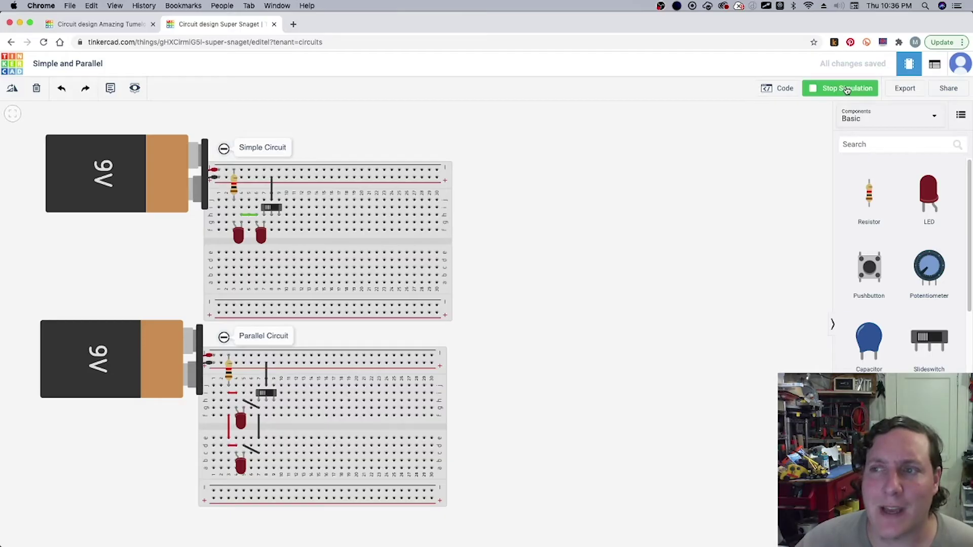
{"action": "left_click", "coordinate": [272, 209]}
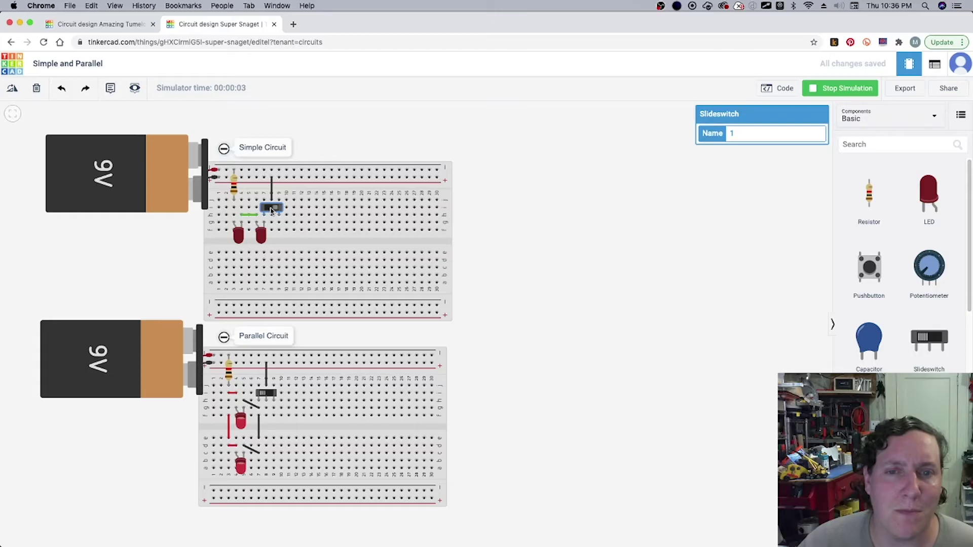
{"action": "left_click", "coordinate": [271, 208]}
{"action": "left_click", "coordinate": [271, 208]}
{"action": "left_click", "coordinate": [271, 208]}
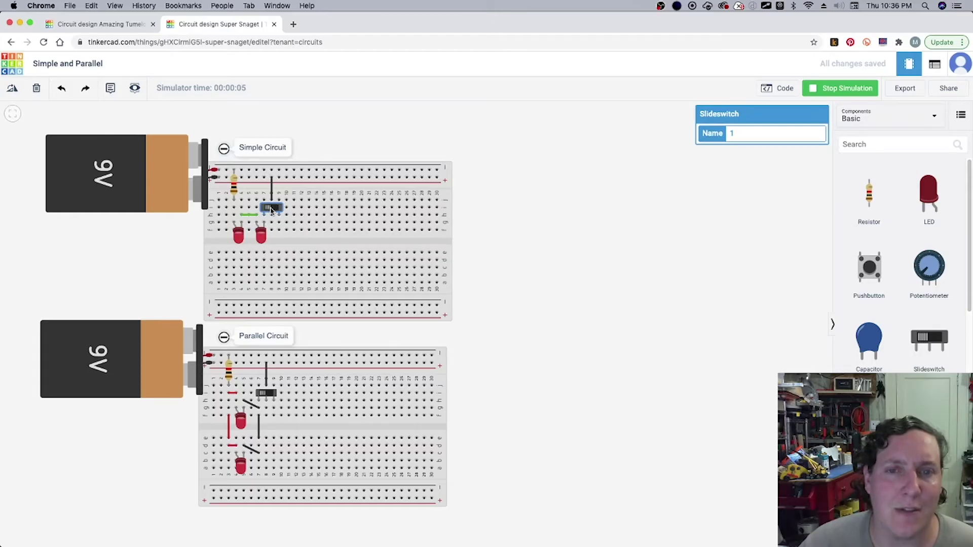
{"action": "left_click", "coordinate": [265, 395]}
{"action": "left_click", "coordinate": [266, 395]}
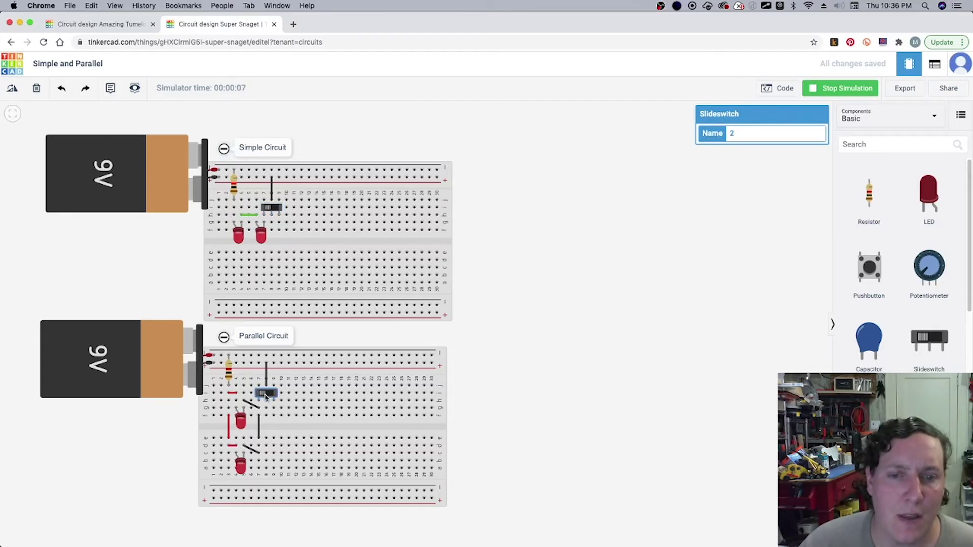
{"action": "left_click", "coordinate": [266, 395]}
{"action": "left_click", "coordinate": [265, 395]}
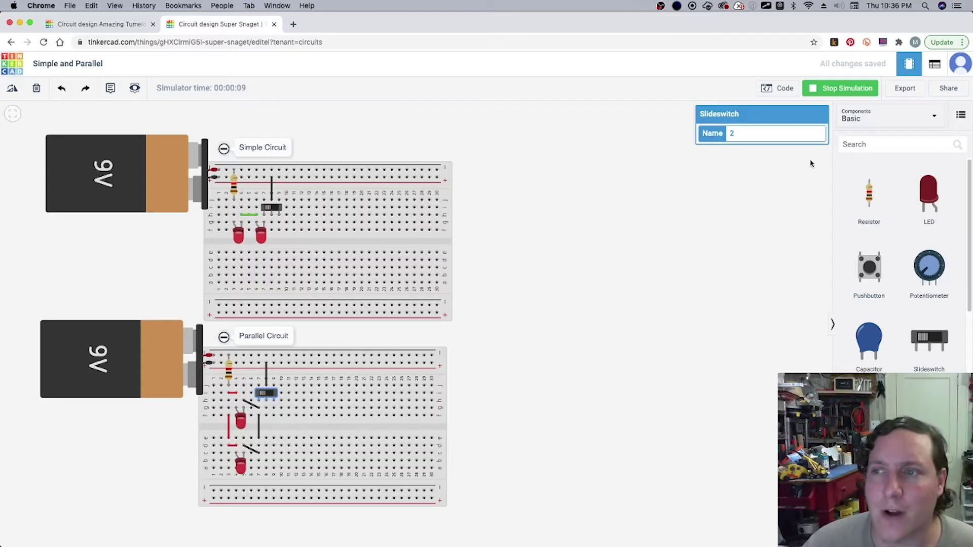
{"action": "left_click", "coordinate": [833, 90]}
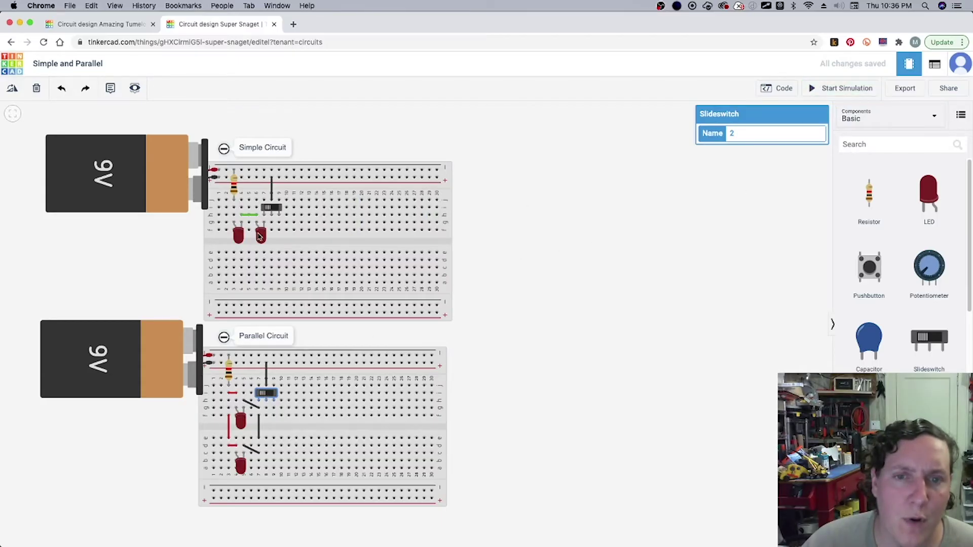
Test the Simple Circuit with its second LED pulled out, then plug the LED back in
{"action": "left_click_drag", "start_coordinate": [259, 236], "coordinate": [264, 258]}
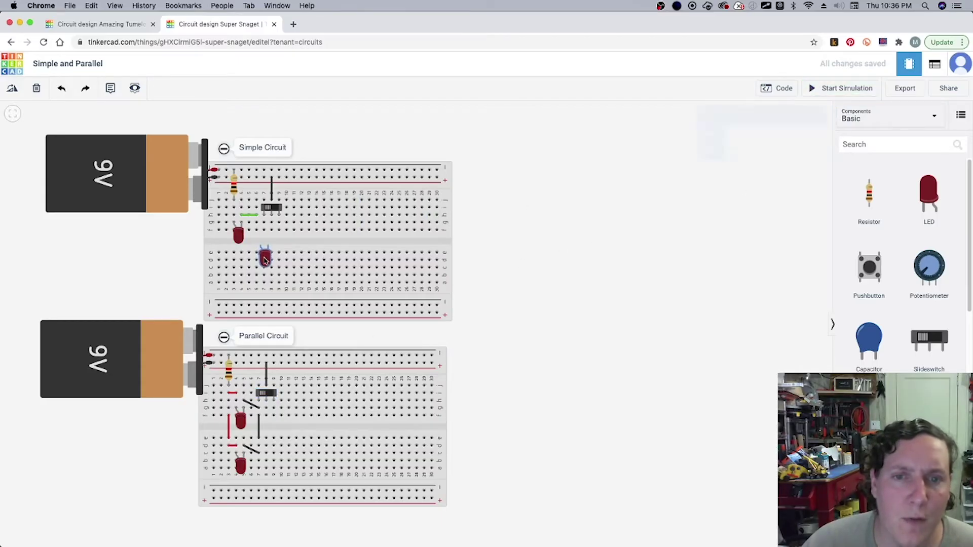
{"action": "left_click", "coordinate": [841, 90]}
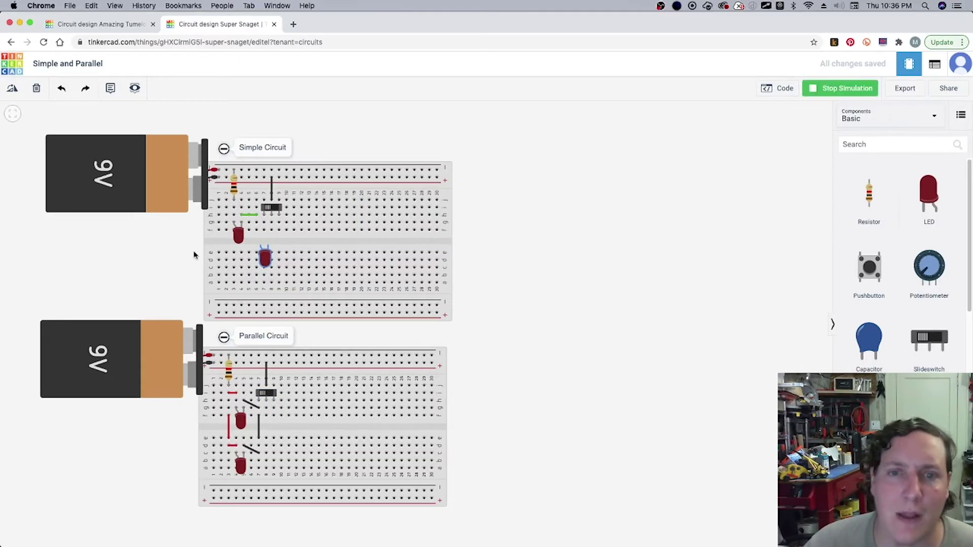
{"action": "left_click", "coordinate": [272, 208]}
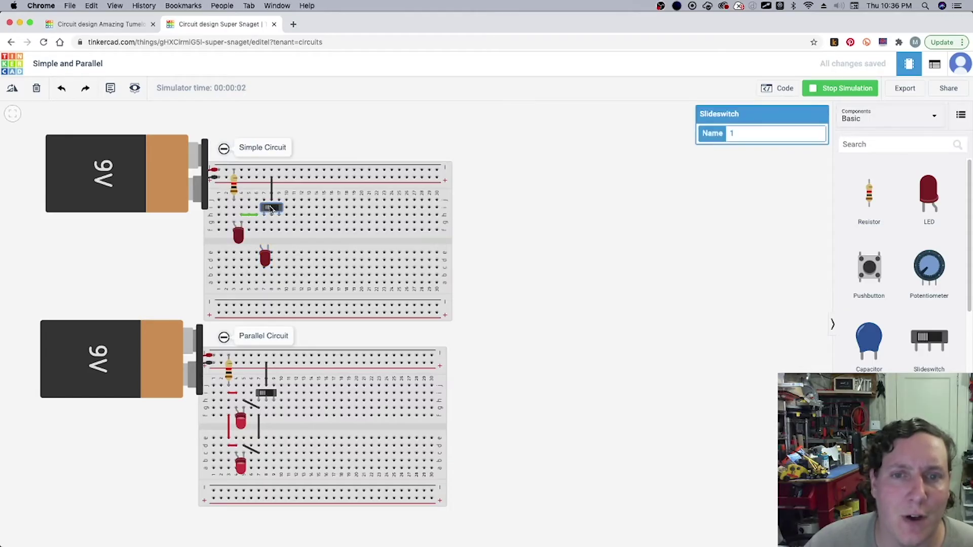
{"action": "left_click", "coordinate": [834, 90]}
{"action": "left_click_drag", "start_coordinate": [265, 259], "coordinate": [261, 239]}
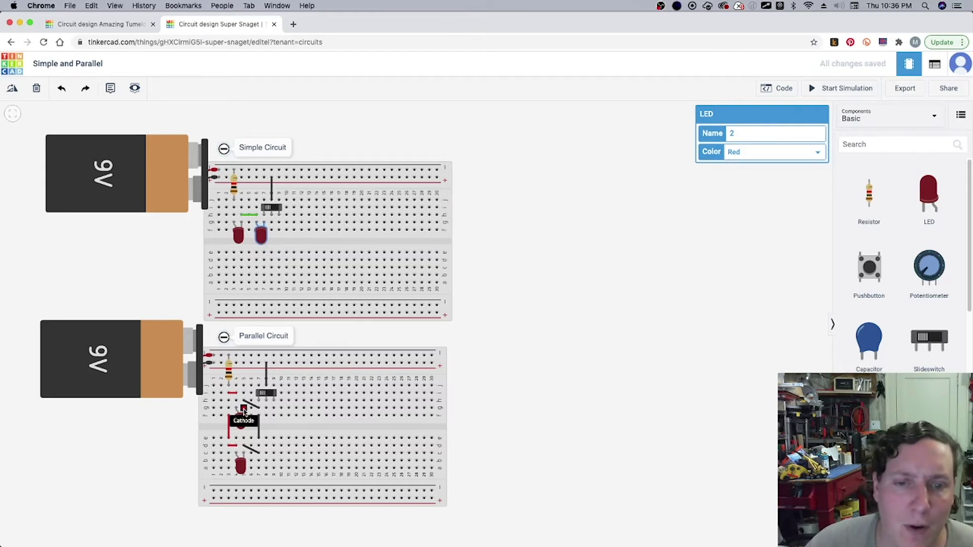
Simulate the Parallel Circuit without its upper LED, then restore the LED and simulate again
{"action": "left_click_drag", "start_coordinate": [244, 412], "coordinate": [187, 422]}
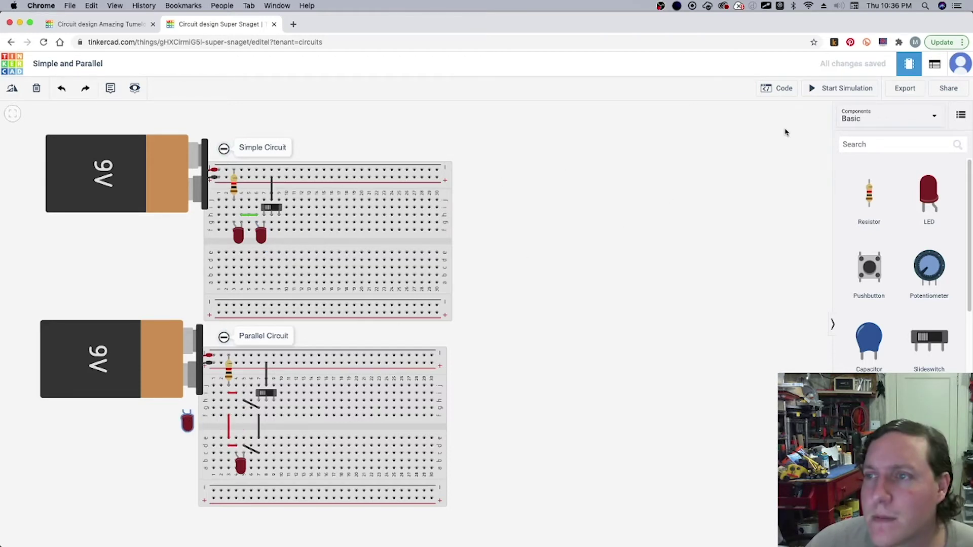
{"action": "left_click", "coordinate": [843, 89]}
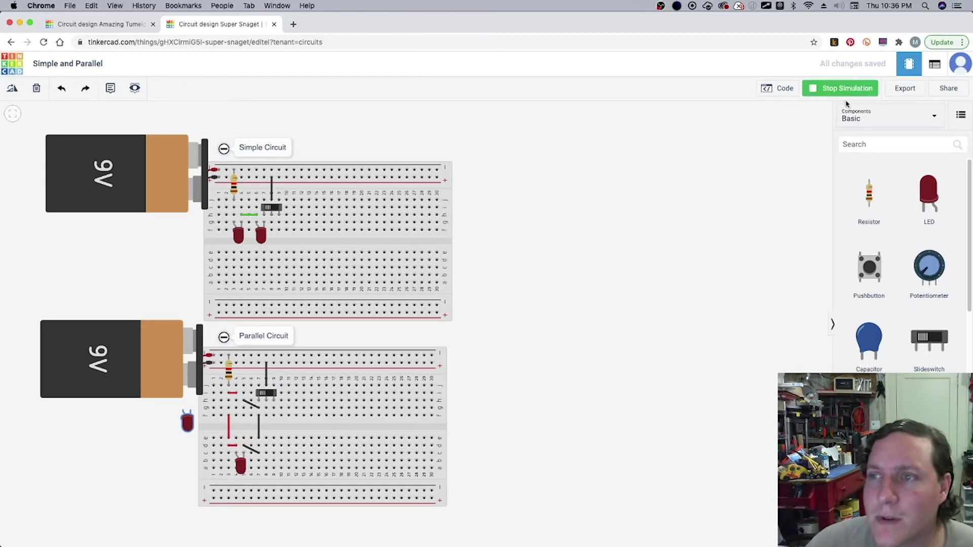
{"action": "left_click", "coordinate": [267, 395]}
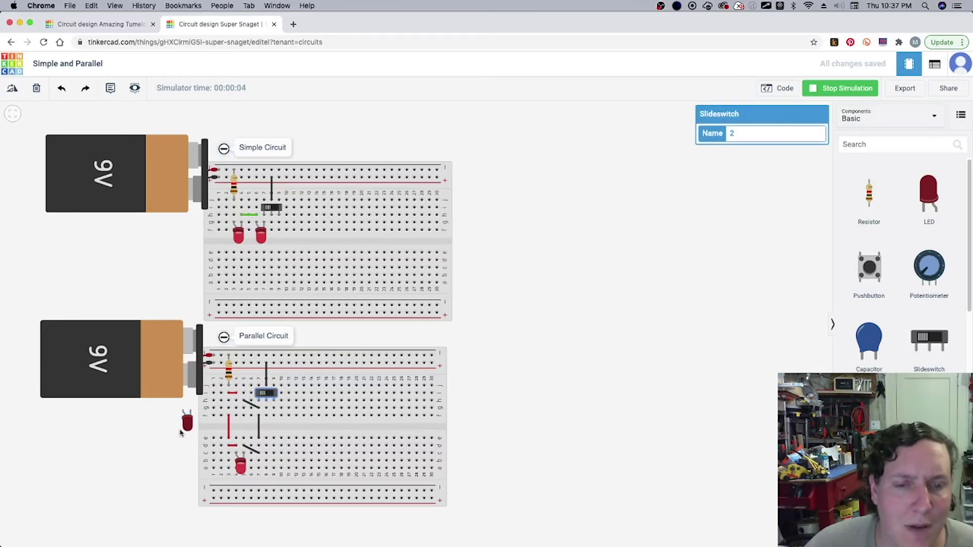
{"action": "left_click", "coordinate": [833, 88]}
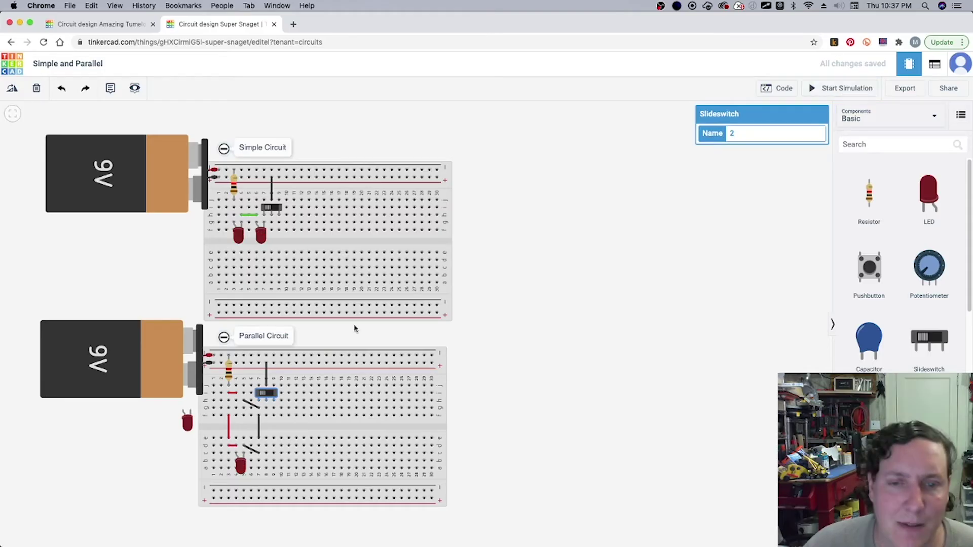
{"action": "left_click_drag", "start_coordinate": [187, 421], "coordinate": [243, 428]}
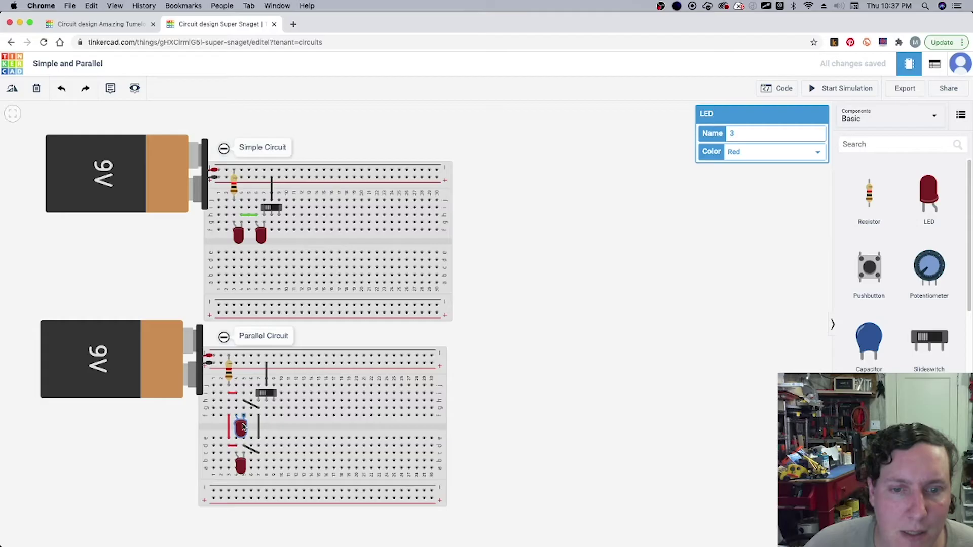
{"action": "left_click", "coordinate": [845, 90]}
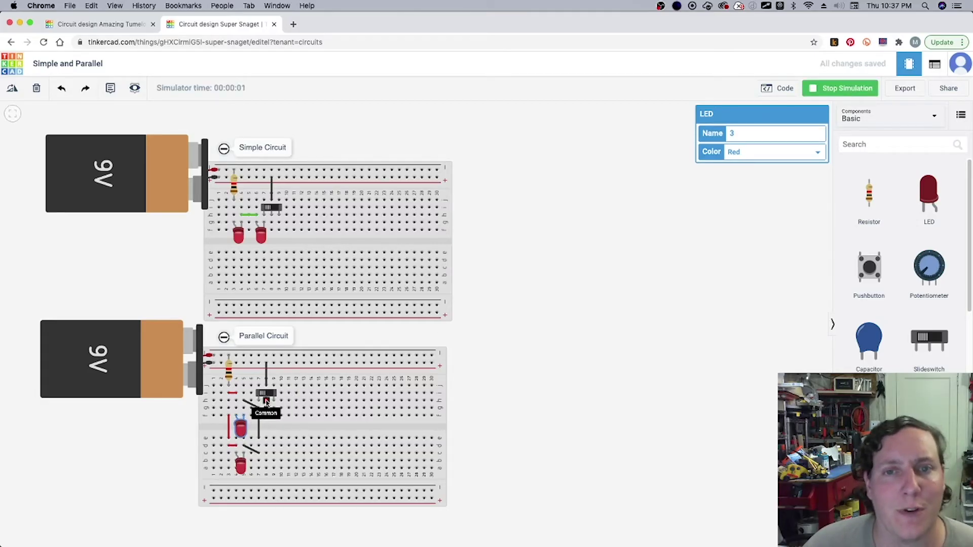
{"action": "left_click", "coordinate": [113, 436]}
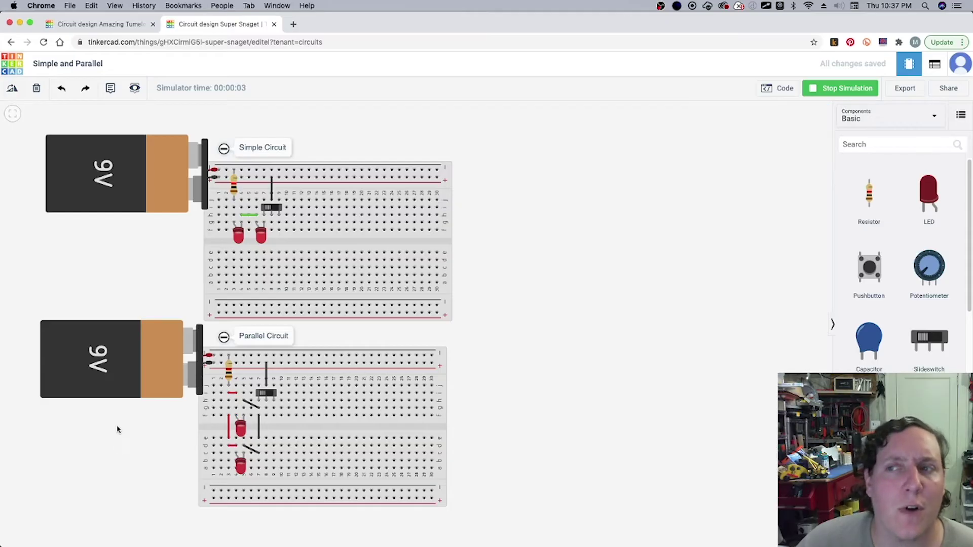
{"action": "left_click", "coordinate": [831, 88]}
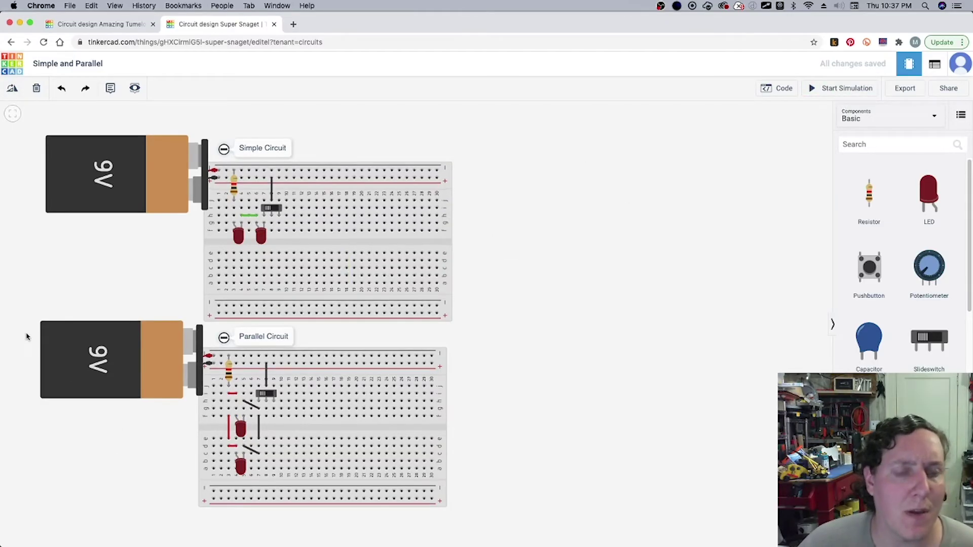
Duplicate the whole Parallel Circuit and place the copy right of the Simple Circuit
{"action": "left_click_drag", "start_coordinate": [25, 328], "coordinate": [474, 505]}
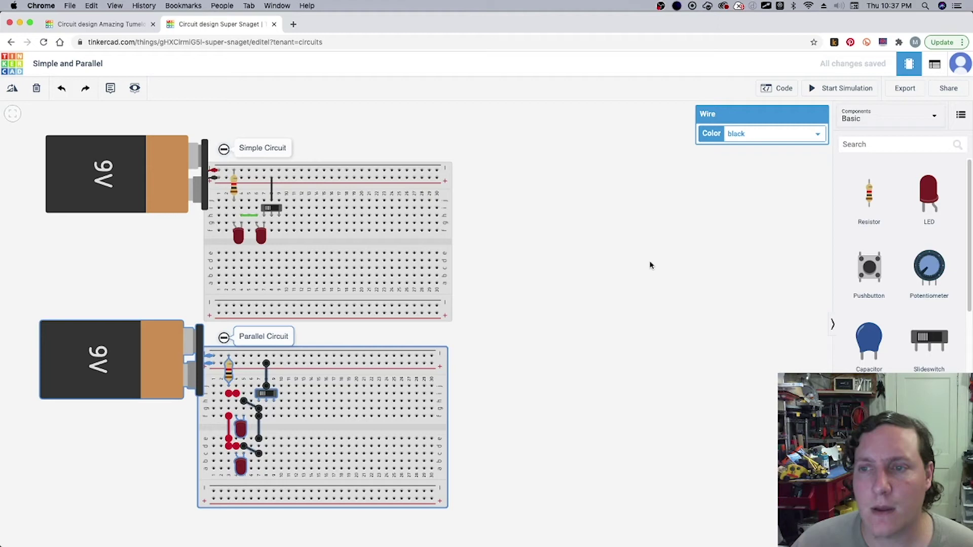
{"action": "key", "text": "ctrl+v"}
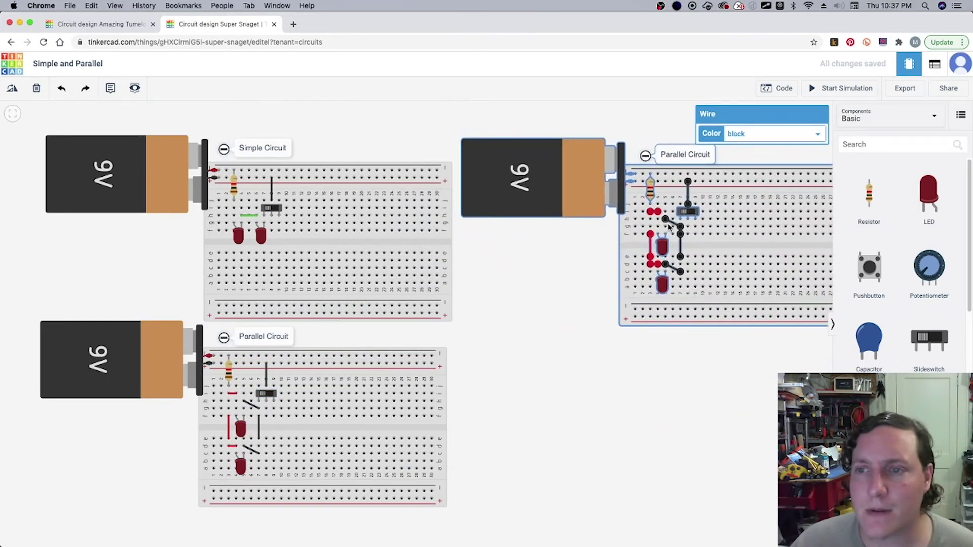
{"action": "left_click", "coordinate": [667, 226]}
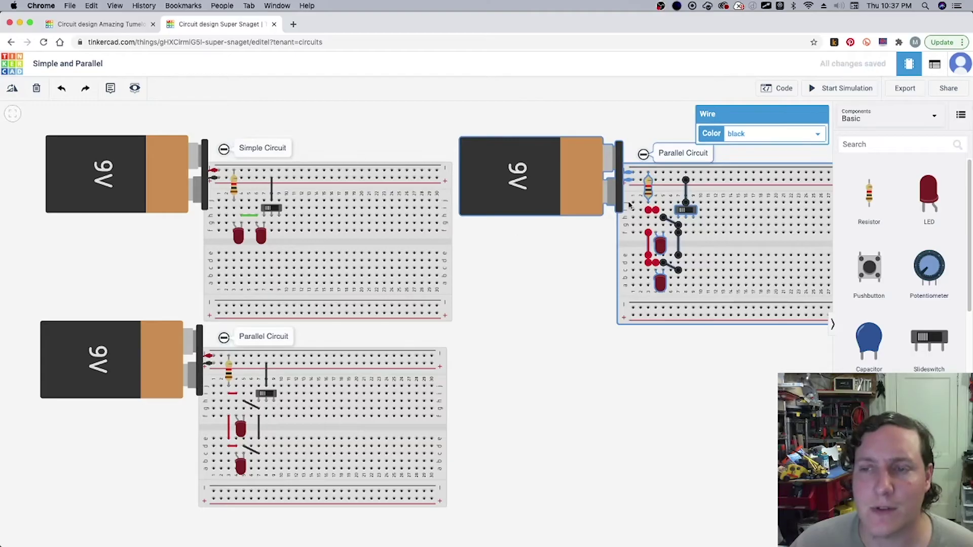
Rename the copy's label to 'Combinational Circuit'
{"action": "left_click", "coordinate": [678, 155]}
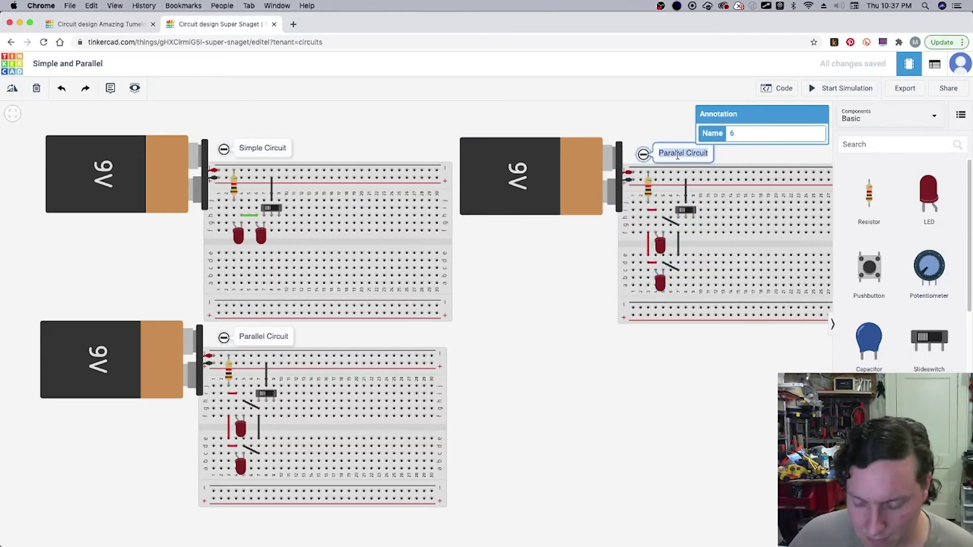
{"action": "type", "text": "Comb"}
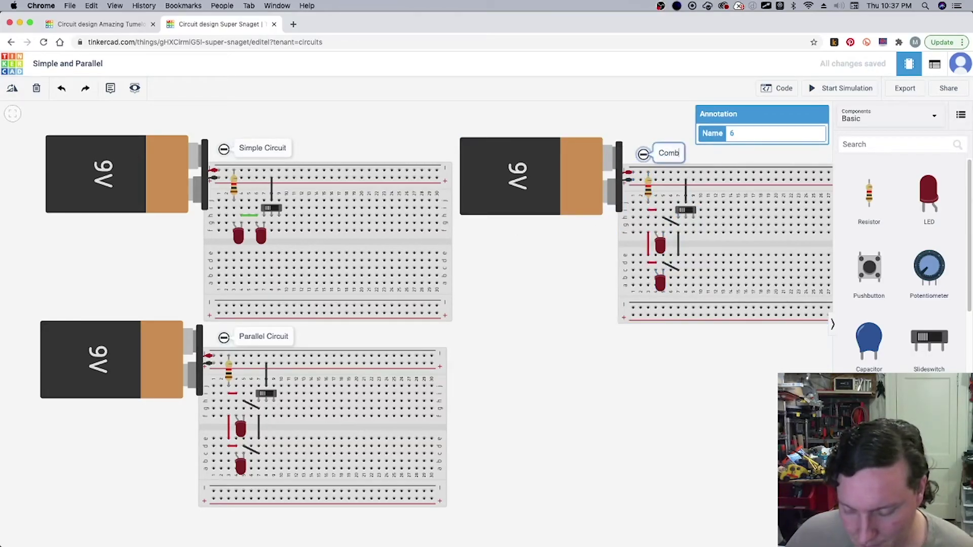
{"action": "type", "text": "inational "}
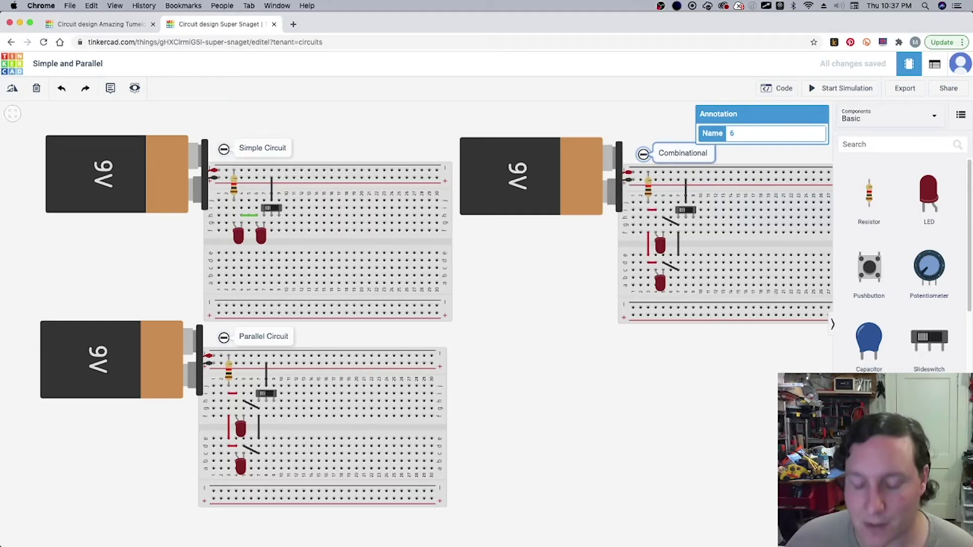
{"action": "type", "text": "Circuit"}
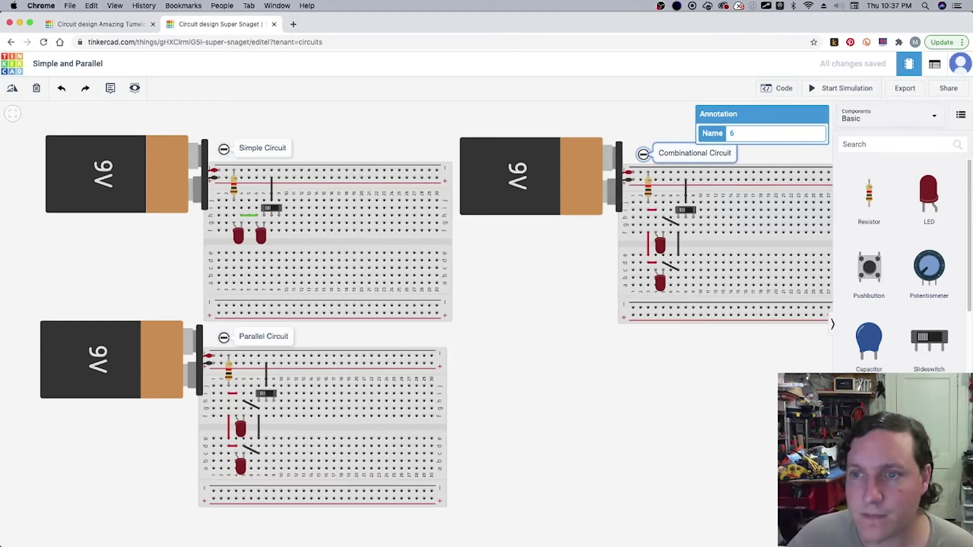
{"action": "left_click", "coordinate": [540, 318]}
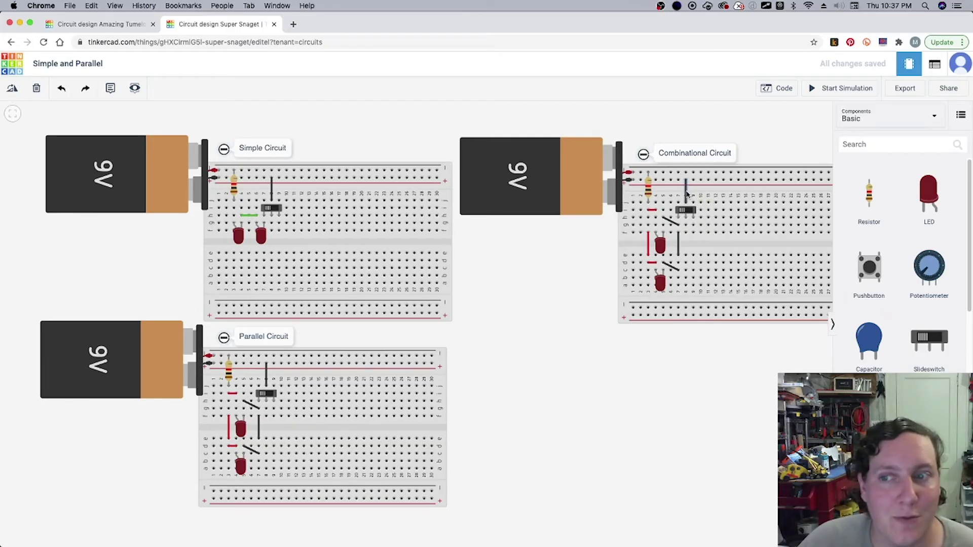
Drag two new red LEDs out beside the Combinational breadboard
{"action": "left_click_drag", "start_coordinate": [926, 195], "coordinate": [598, 254]}
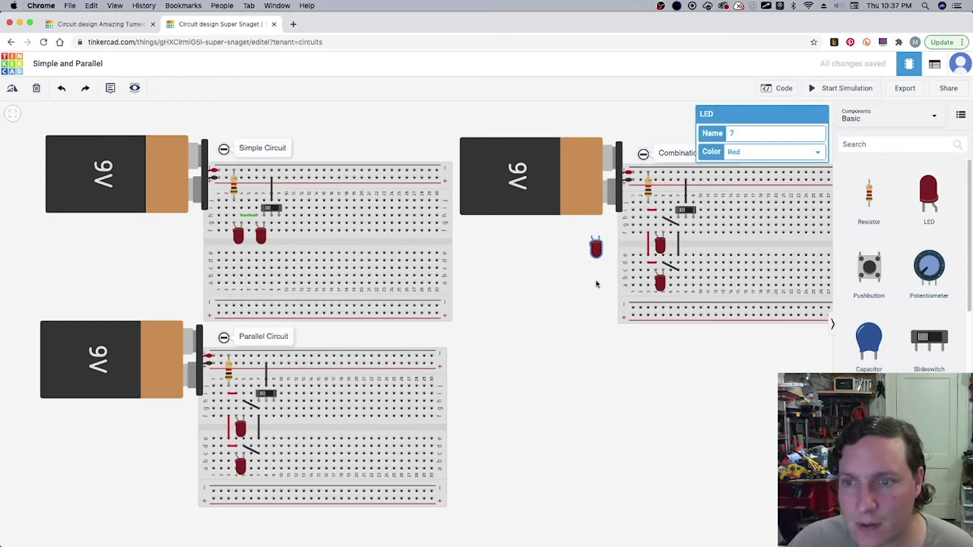
{"action": "left_click_drag", "start_coordinate": [918, 200], "coordinate": [596, 283]}
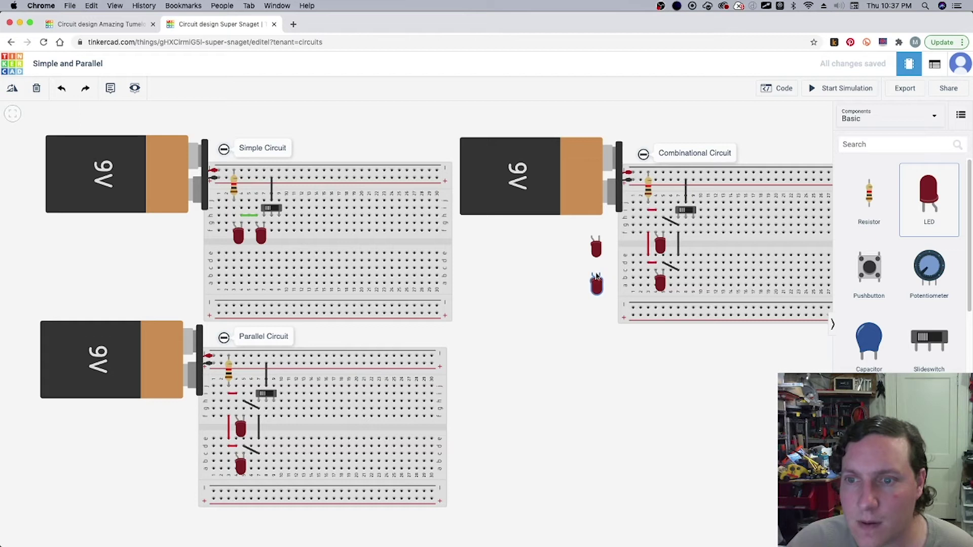
{"action": "left_click", "coordinate": [686, 195]}
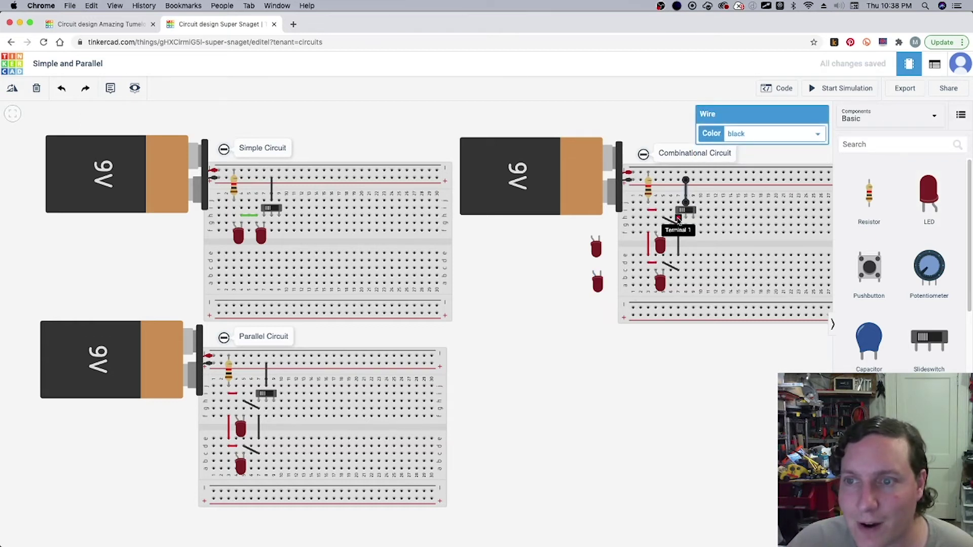
{"action": "left_click_drag", "start_coordinate": [597, 249], "coordinate": [572, 249]}
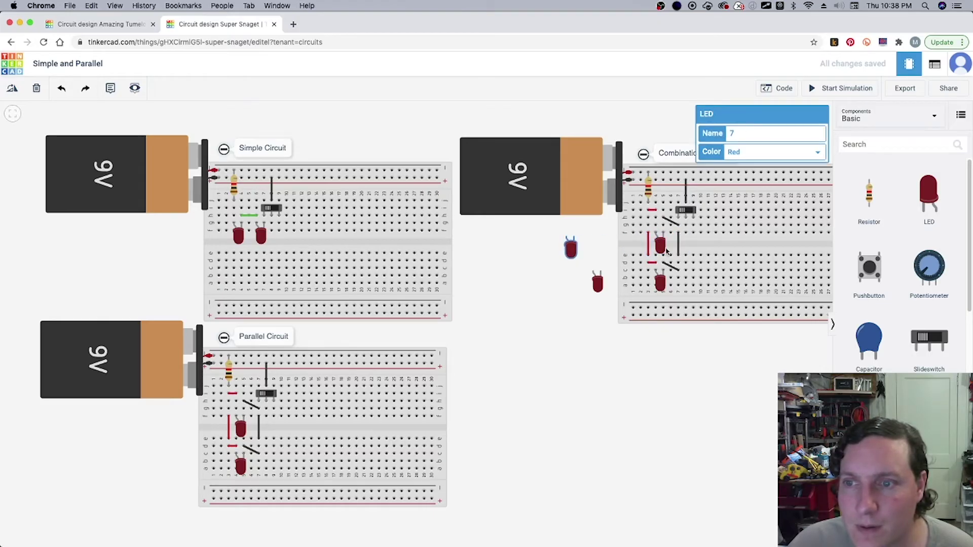
Delete the three diagonal black wires and plug both new LEDs onto the breadboard
{"action": "left_click", "coordinate": [677, 224]}
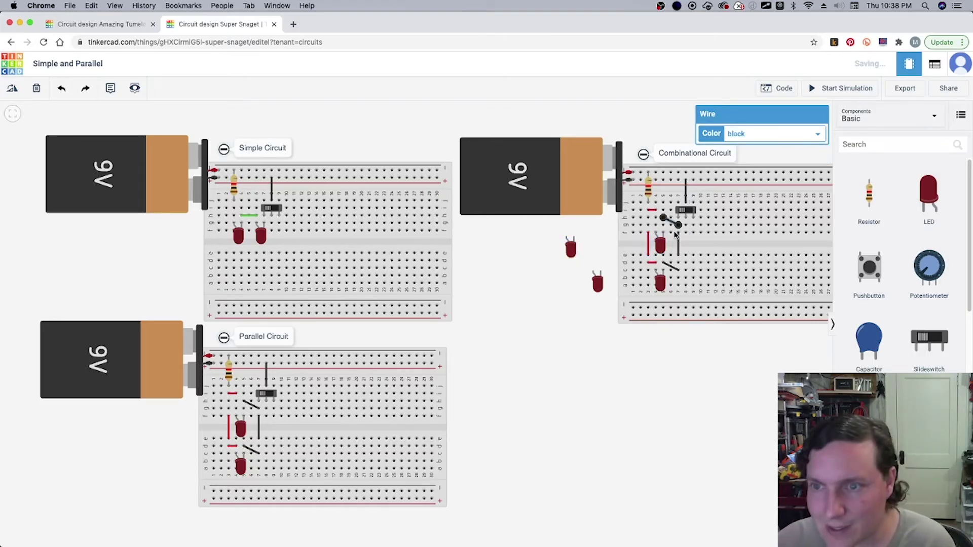
{"action": "key", "text": "Delete"}
{"action": "left_click", "coordinate": [678, 241]}
{"action": "key", "text": "Delete"}
{"action": "left_click", "coordinate": [671, 269]}
{"action": "key", "text": "Delete"}
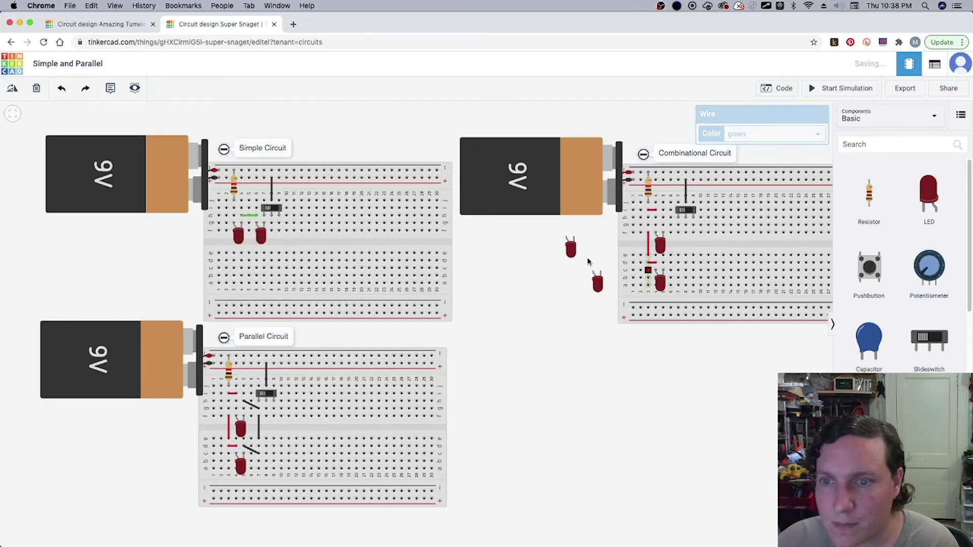
{"action": "left_click_drag", "start_coordinate": [571, 248], "coordinate": [682, 244]}
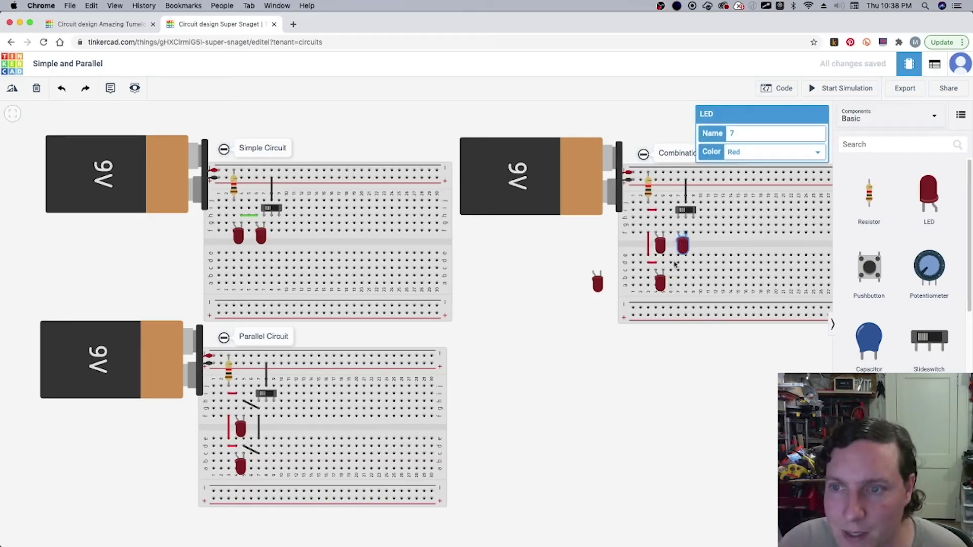
{"action": "left_click_drag", "start_coordinate": [601, 284], "coordinate": [685, 282]}
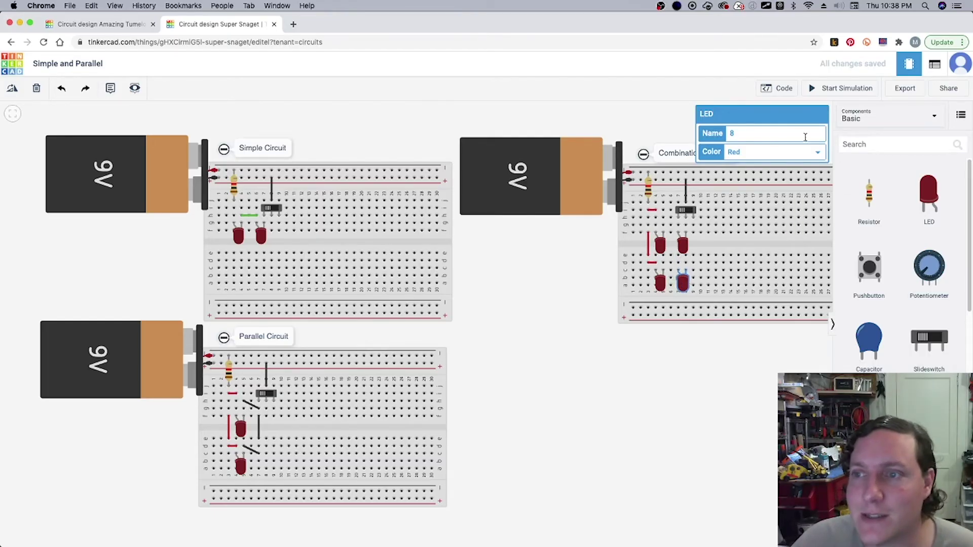
Add green jumpers joining the lower LED pair and the upper LED pair in series
{"action": "left_click", "coordinate": [664, 263]}
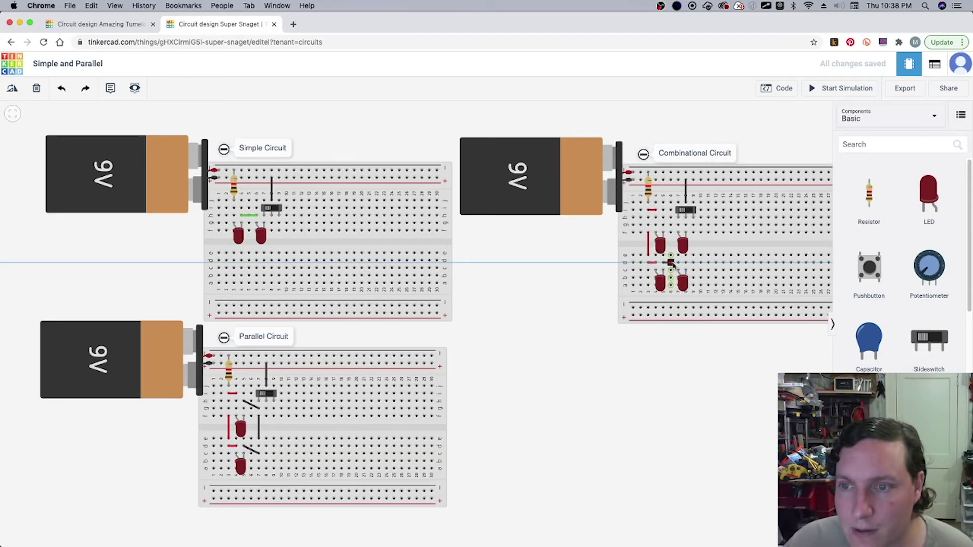
{"action": "left_click", "coordinate": [678, 263]}
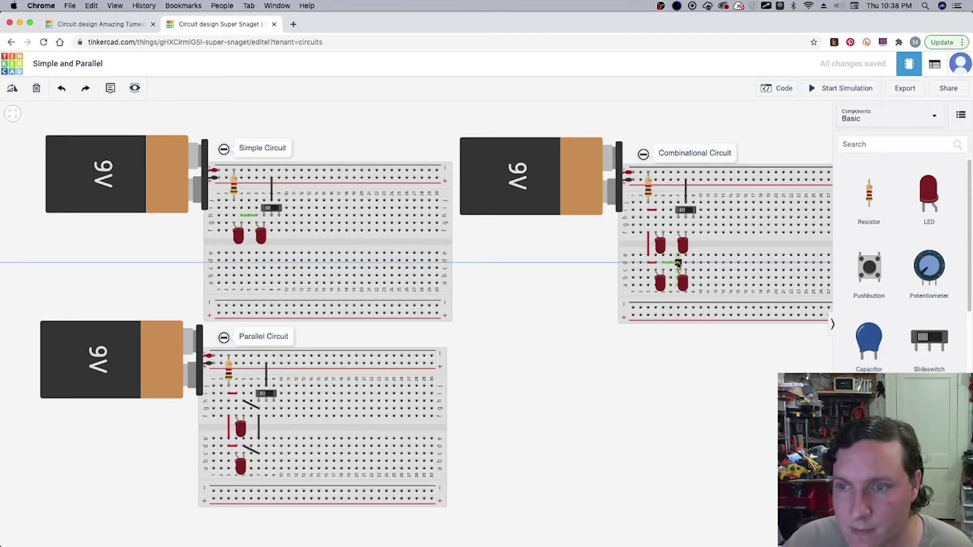
{"action": "left_click", "coordinate": [678, 264]}
{"action": "left_click", "coordinate": [663, 225]}
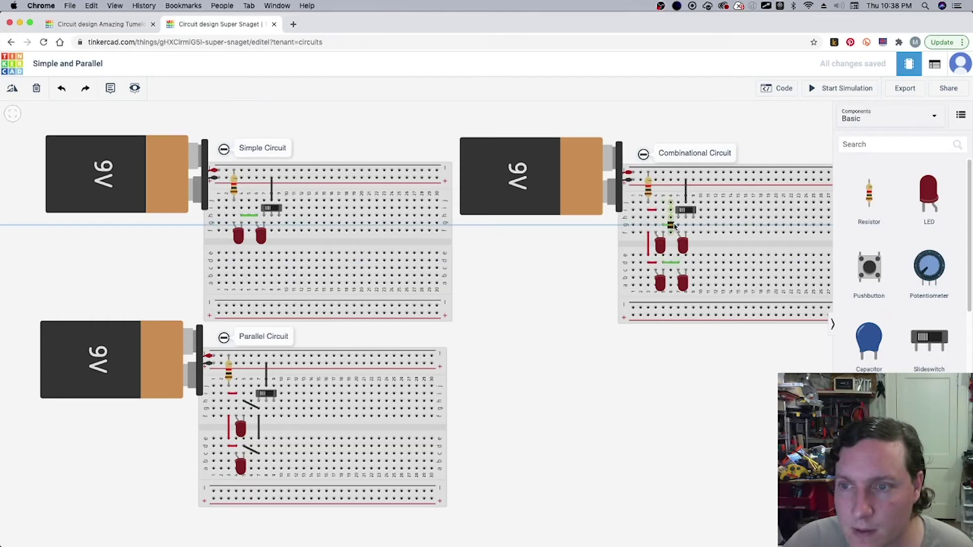
{"action": "left_click", "coordinate": [679, 225]}
Shift the slideswitch one hole right and reconnect its black wire to it
{"action": "left_click_drag", "start_coordinate": [686, 214], "coordinate": [700, 212]}
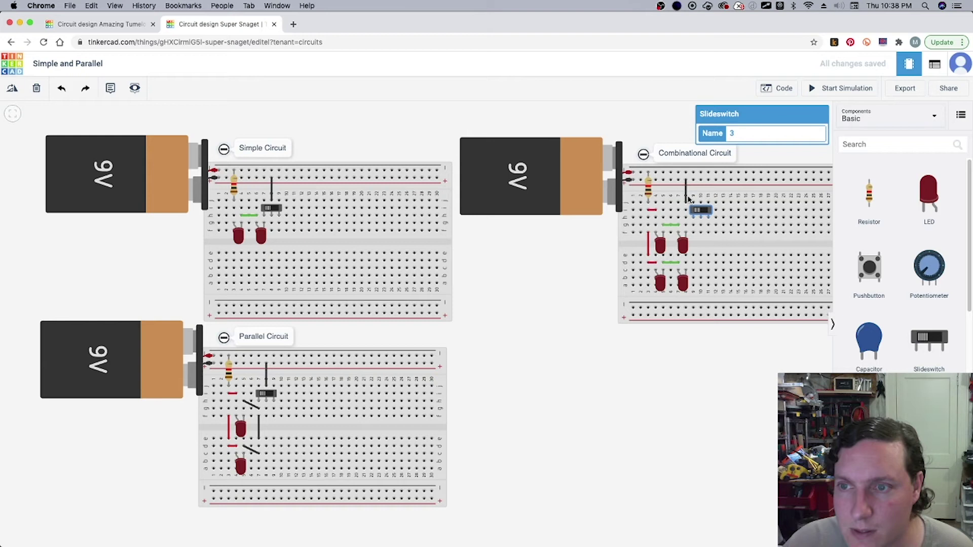
{"action": "left_click", "coordinate": [686, 202]}
{"action": "left_click_drag", "start_coordinate": [687, 202], "coordinate": [701, 182]}
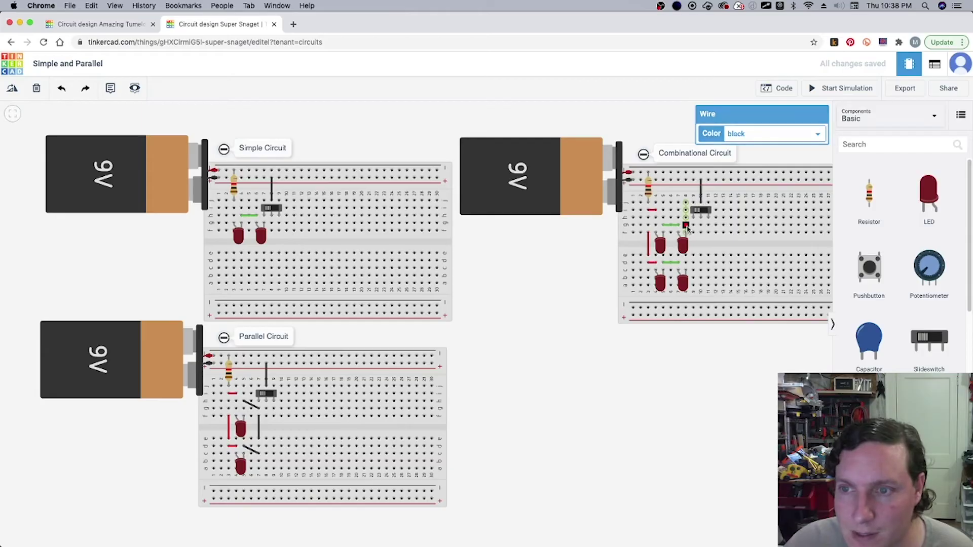
Draw a vertical black wire beside the LEDs linking the upper and lower branches
{"action": "left_click", "coordinate": [693, 225]}
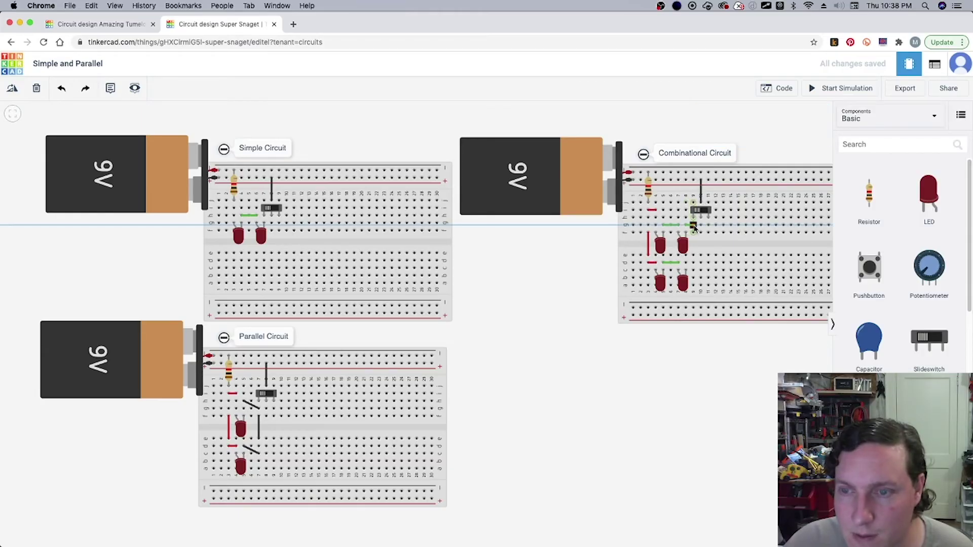
{"action": "left_click", "coordinate": [693, 225]}
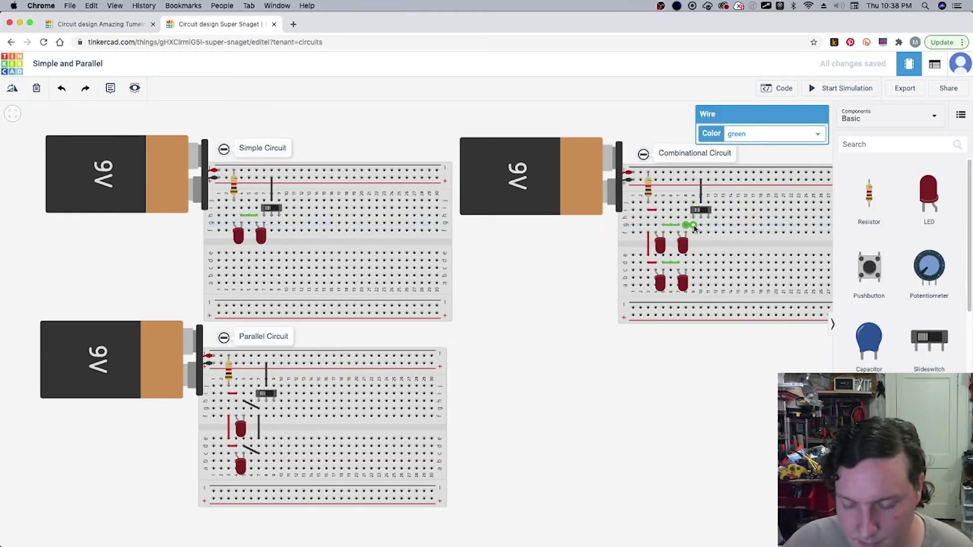
{"action": "left_click", "coordinate": [687, 263]}
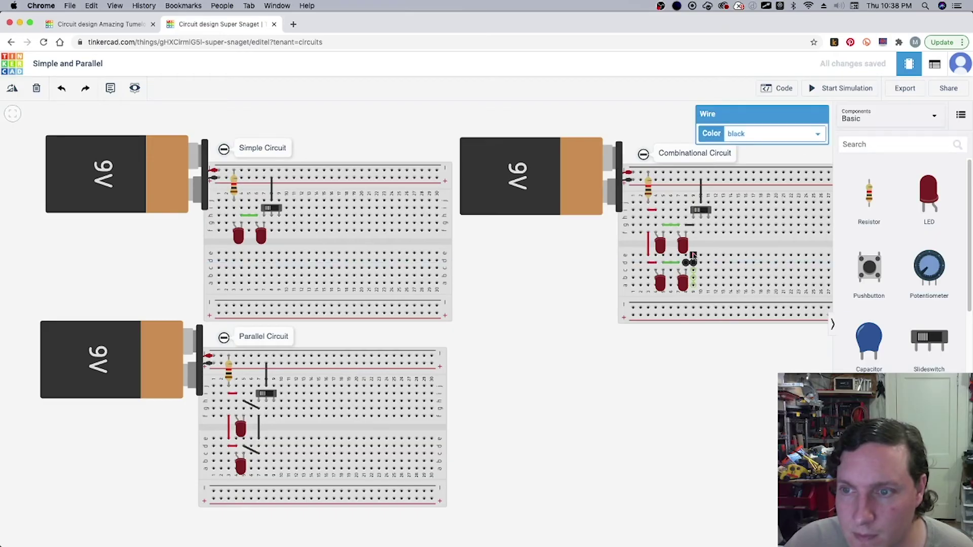
{"action": "key", "text": "Escape"}
{"action": "left_click", "coordinate": [694, 232]}
{"action": "left_click", "coordinate": [694, 255]}
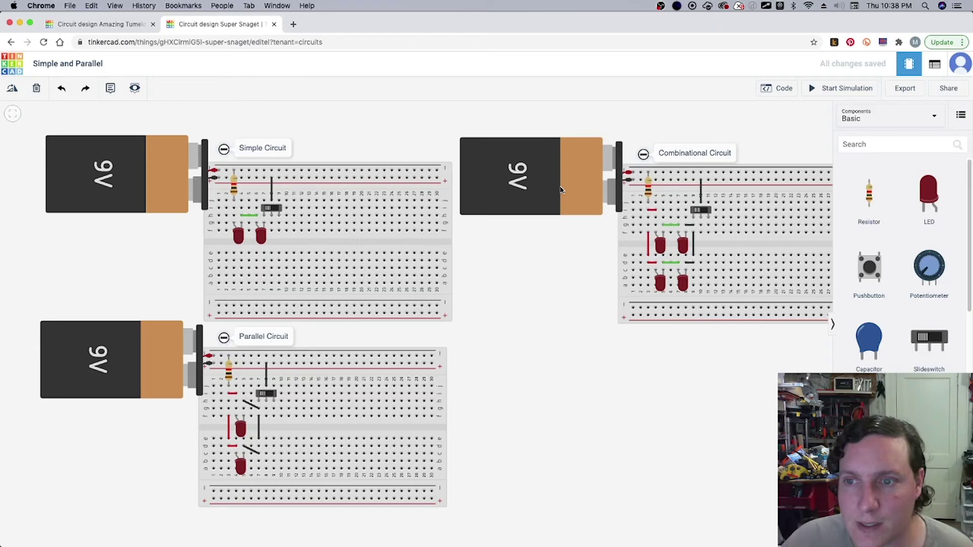
Check the 9V battery, 1 kΩ resistor and left LEDs, then start the simulation
{"action": "mouse_move", "coordinate": [557, 198]}
{"action": "left_mouse_down"}
{"action": "mouse_move", "coordinate": [542, 191]}
{"action": "mouse_move", "coordinate": [557, 197]}
{"action": "left_mouse_up"}
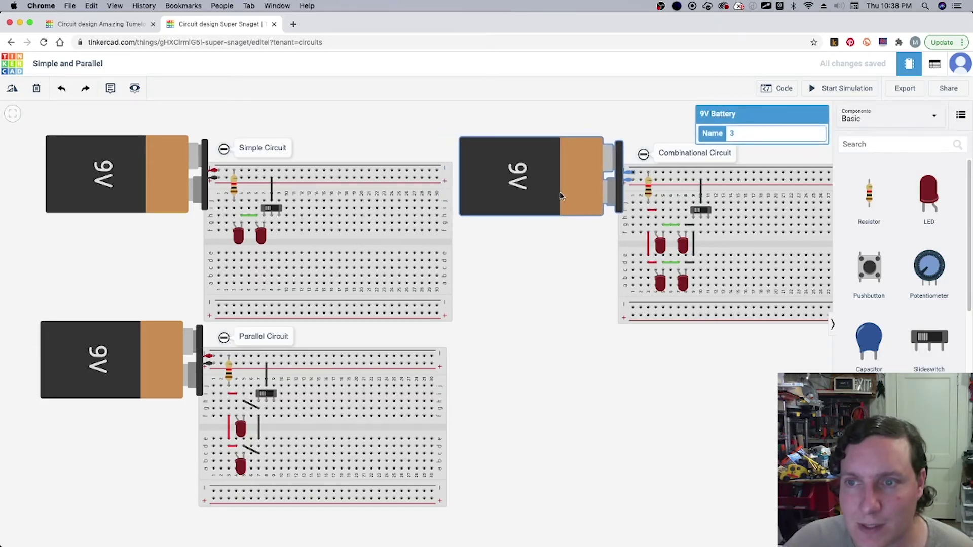
{"action": "left_click", "coordinate": [648, 187]}
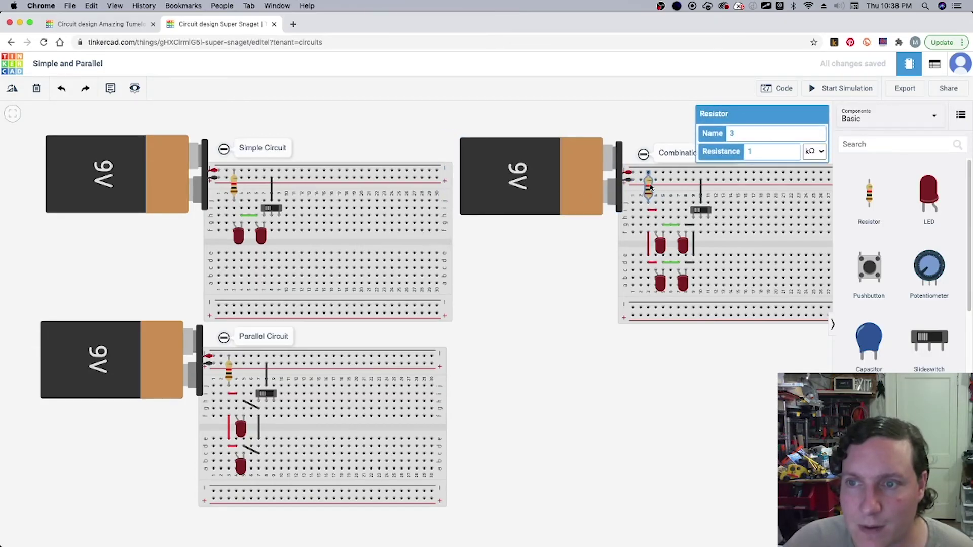
{"action": "left_click", "coordinate": [660, 249]}
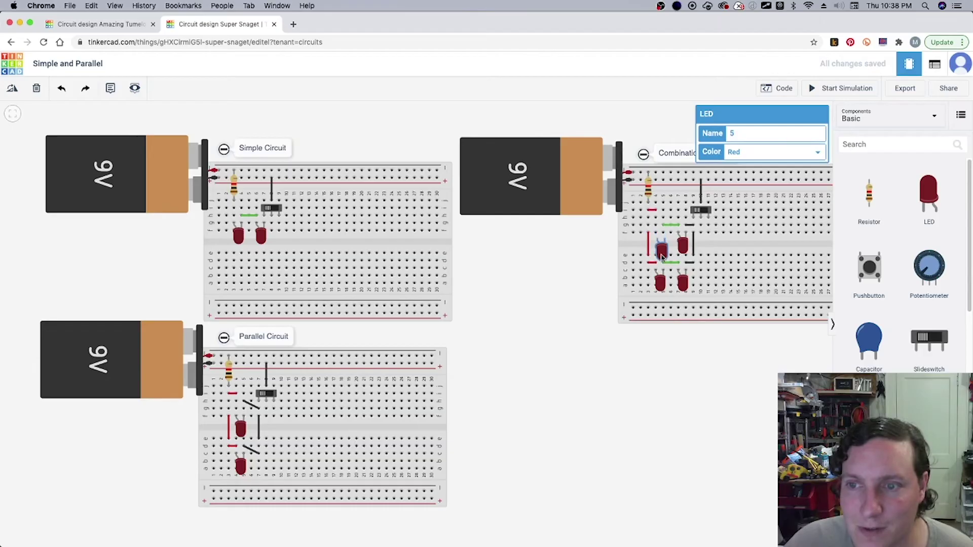
{"action": "left_click", "coordinate": [659, 287]}
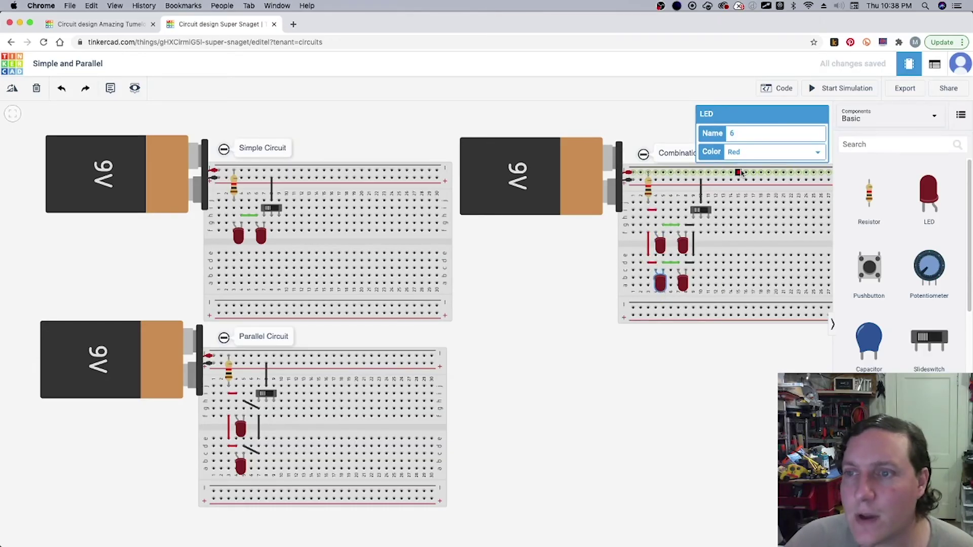
{"action": "left_click", "coordinate": [844, 91]}
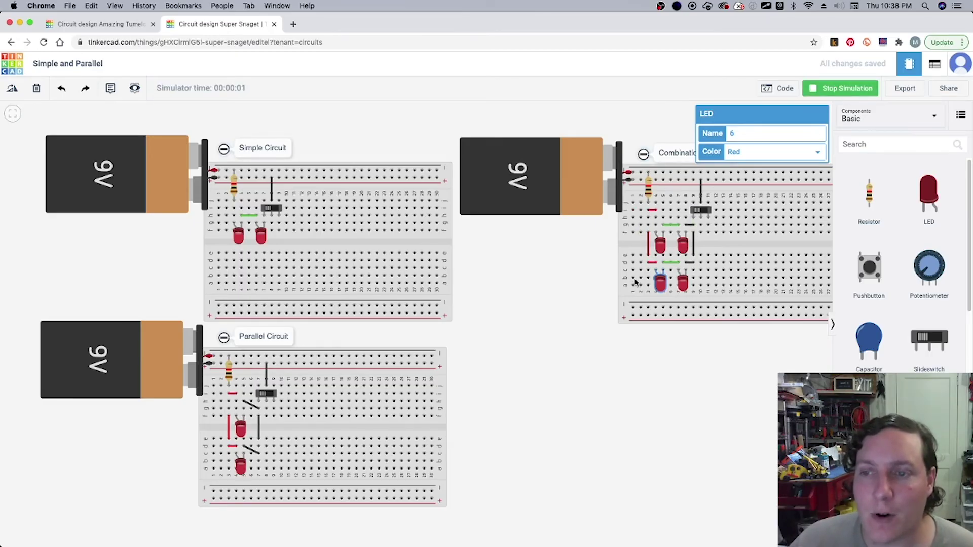
Flip the slideswitch on to light the LEDs, off again, then stop the simulation
{"action": "left_click", "coordinate": [702, 212]}
{"action": "left_click", "coordinate": [702, 212]}
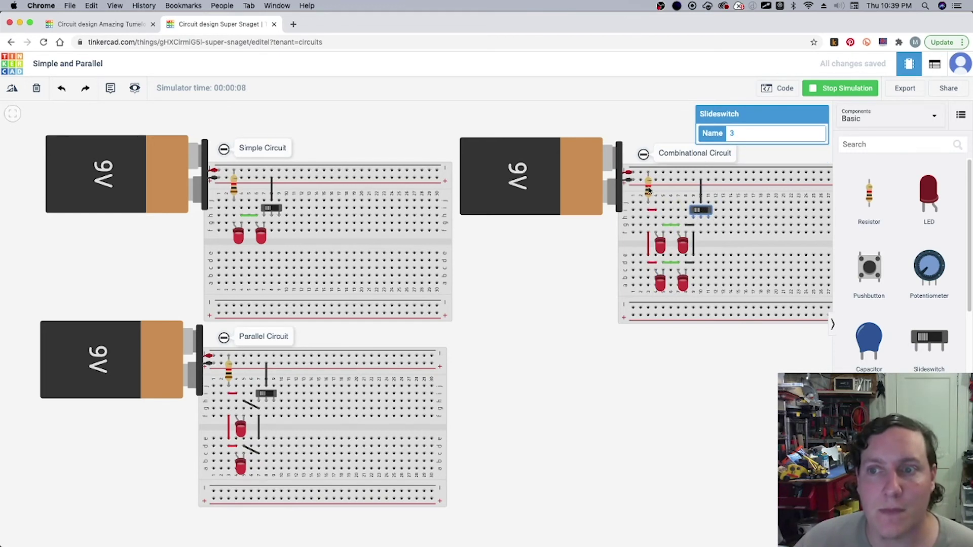
{"action": "left_click", "coordinate": [703, 211]}
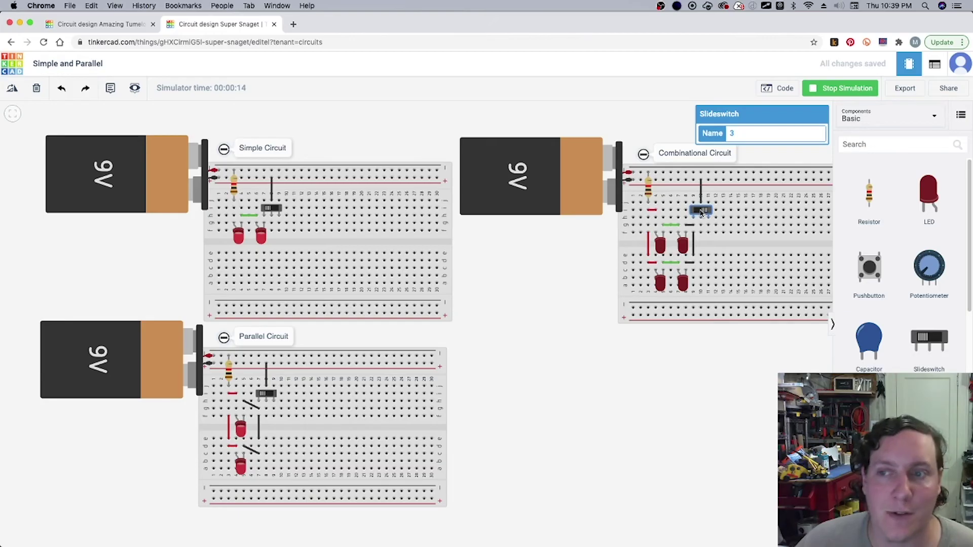
{"action": "left_click", "coordinate": [836, 90]}
Simulate the Combinational Circuit without its resistor, then put the resistor back
{"action": "left_click_drag", "start_coordinate": [653, 189], "coordinate": [590, 242]}
{"action": "left_click", "coordinate": [816, 91]}
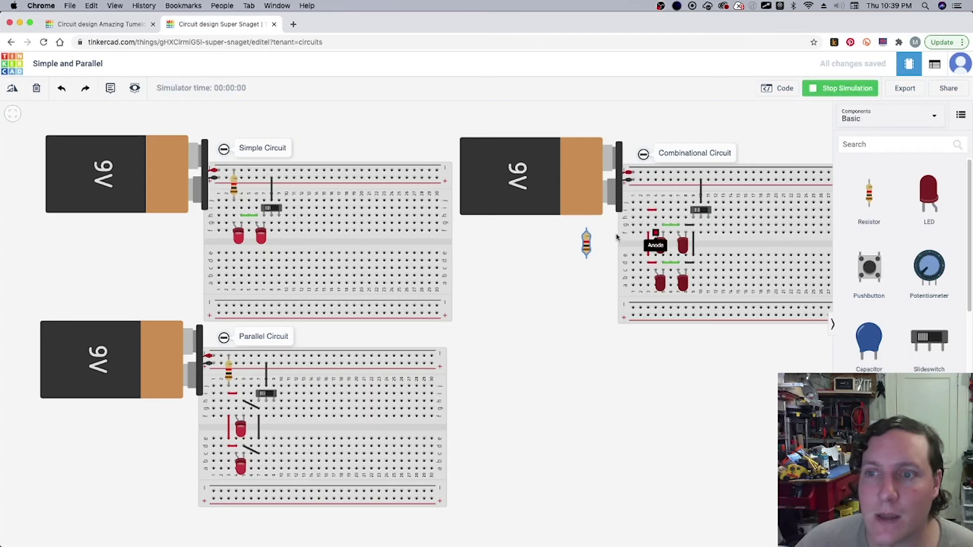
{"action": "left_click", "coordinate": [701, 210]}
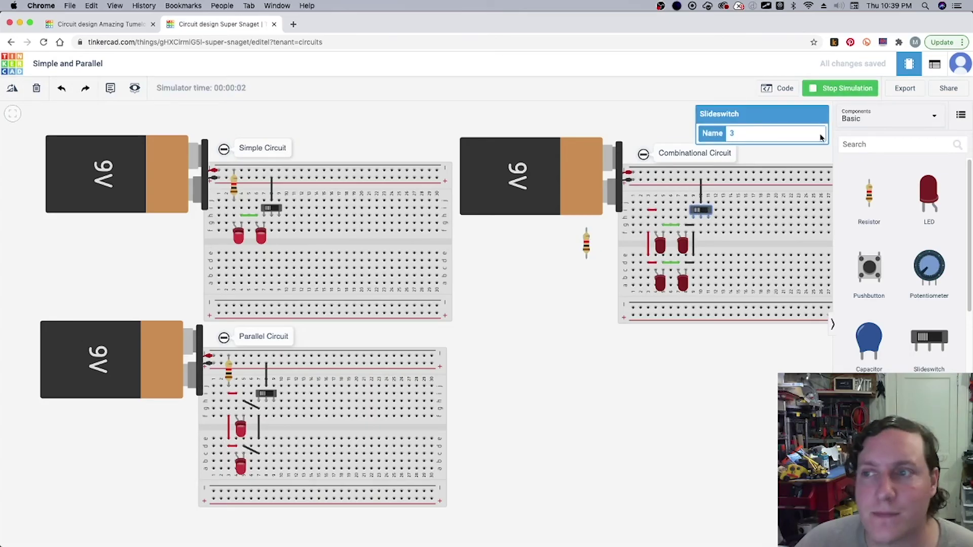
{"action": "left_click_drag", "start_coordinate": [586, 244], "coordinate": [647, 190]}
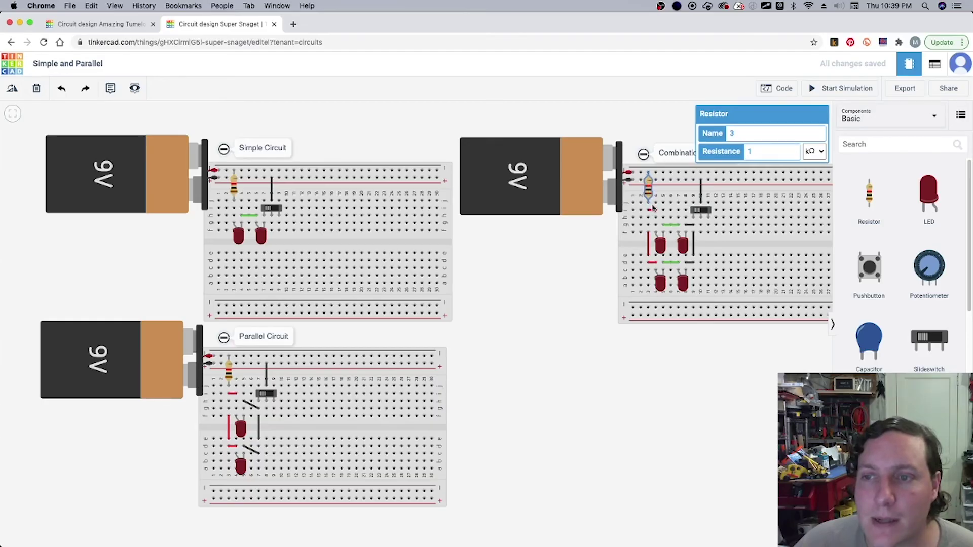
Simulate with the upper-left LED removed, then drop that LED back to the right
{"action": "left_click", "coordinate": [660, 247]}
{"action": "left_click_drag", "start_coordinate": [660, 247], "coordinate": [594, 246]}
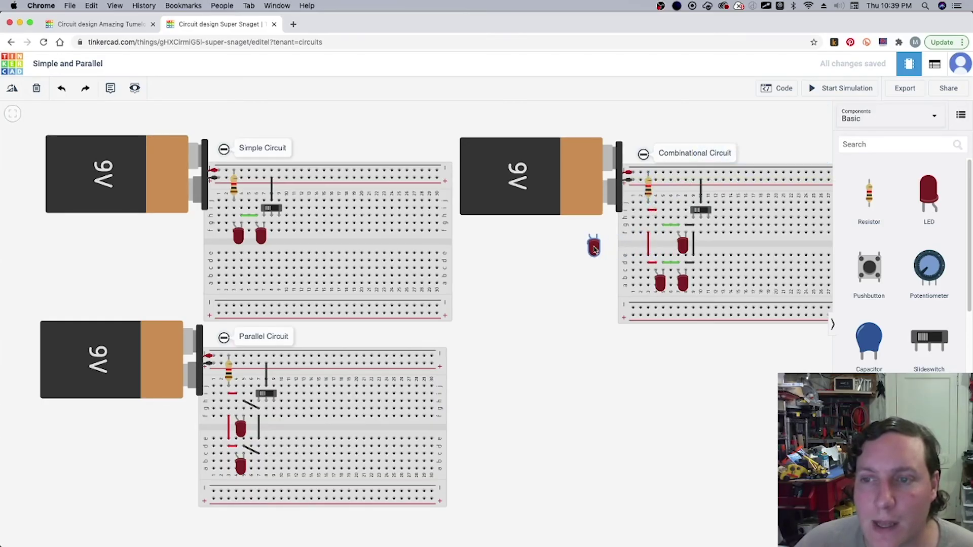
{"action": "left_click", "coordinate": [830, 87]}
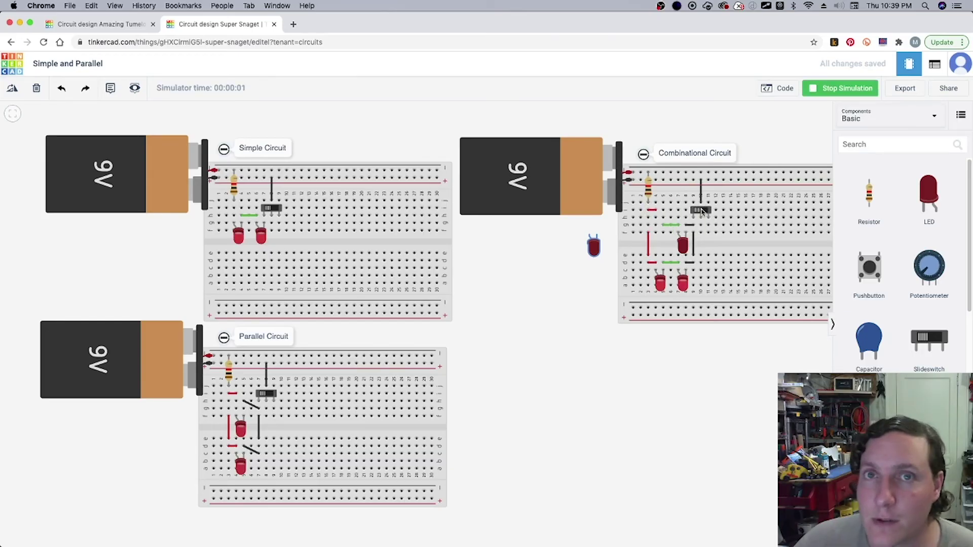
{"action": "left_click", "coordinate": [824, 93]}
{"action": "left_click_drag", "start_coordinate": [595, 247], "coordinate": [729, 257]}
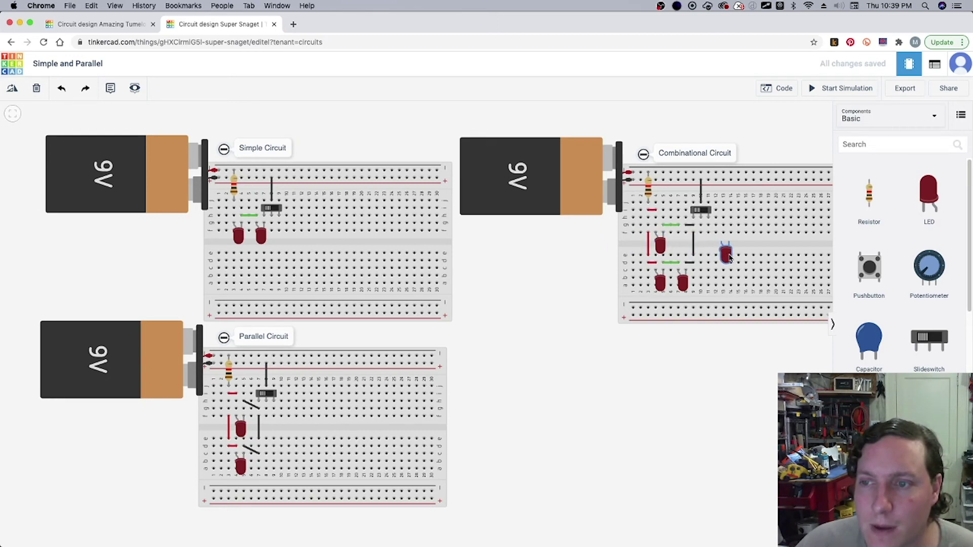
Run and stop the simulation, then move the stray LED back beside its upper-row partner
{"action": "left_click", "coordinate": [831, 89]}
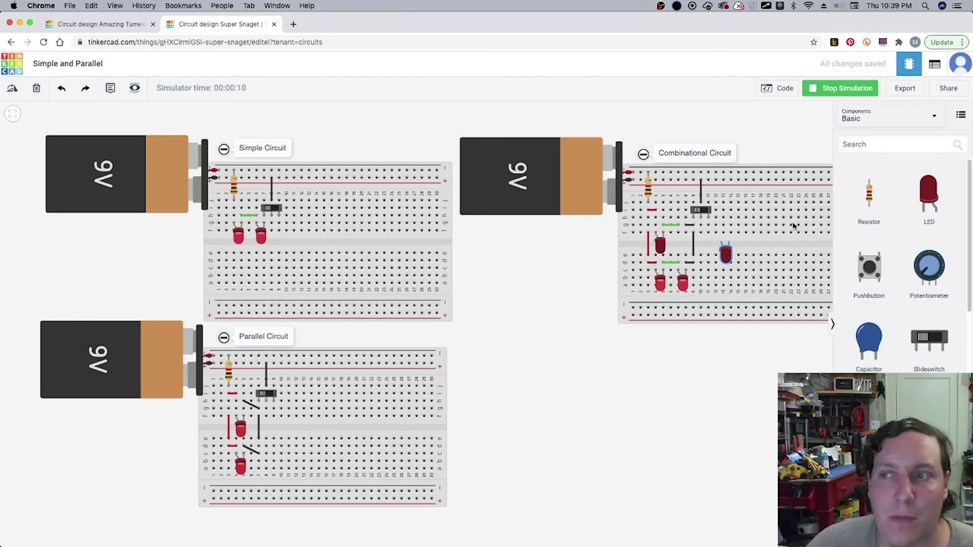
{"action": "left_click", "coordinate": [827, 86]}
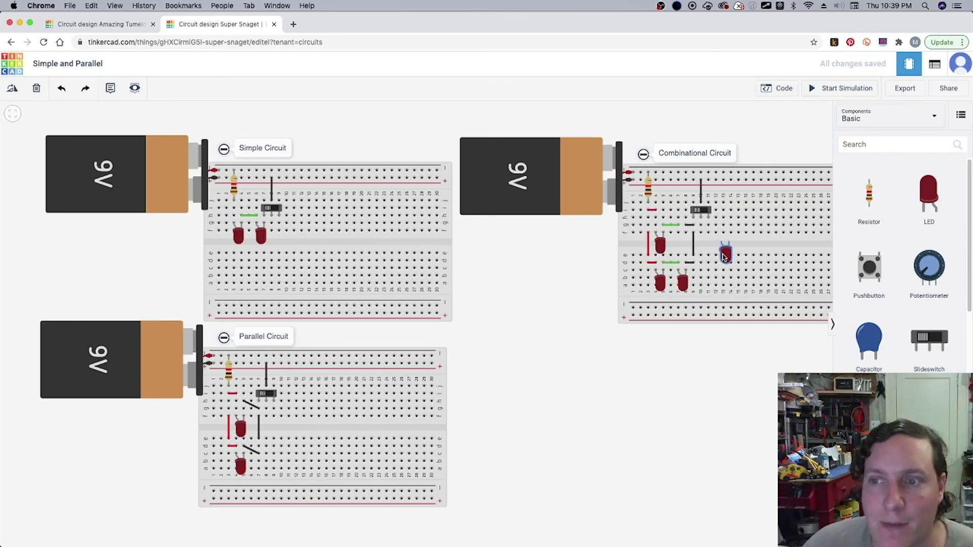
{"action": "left_click_drag", "start_coordinate": [725, 257], "coordinate": [684, 251]}
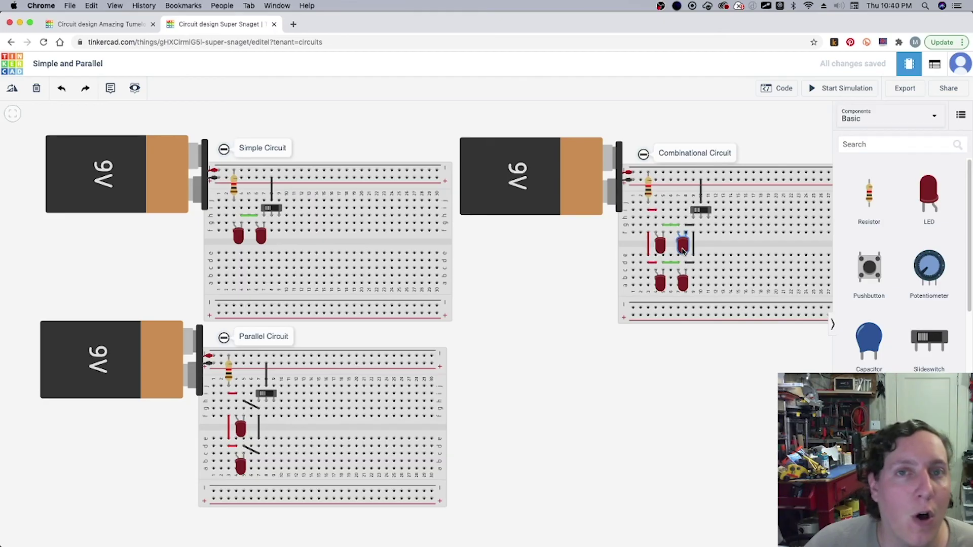
Start the simulation on the Combinational Circuit with all four LEDs restored
{"action": "left_click", "coordinate": [842, 88]}
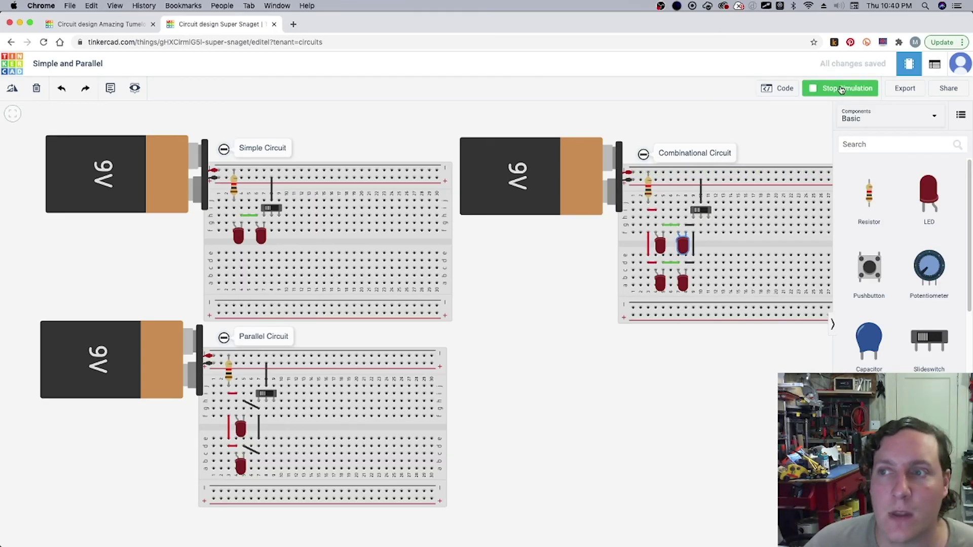